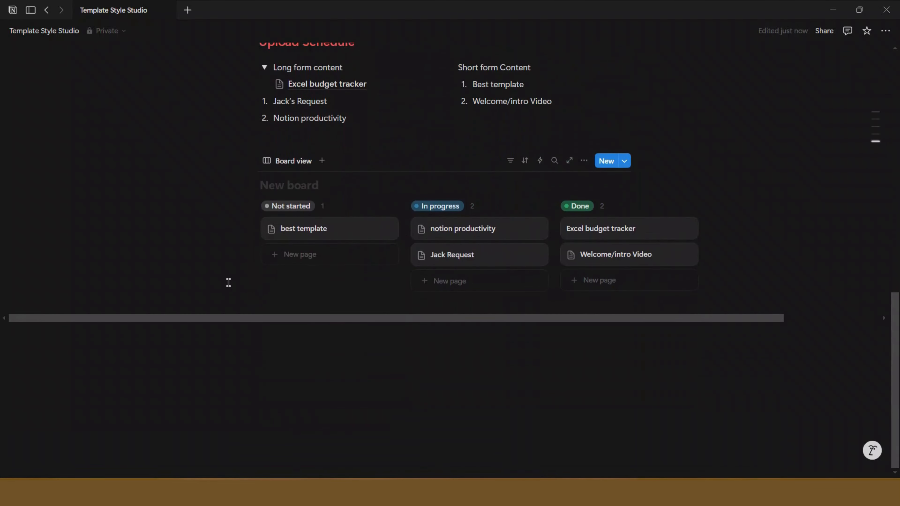
Step: Copy the Description (trick 1) block for syncing and paste it into the body of the Excel budget tracker page
scroll(228, 282, "up", 11)
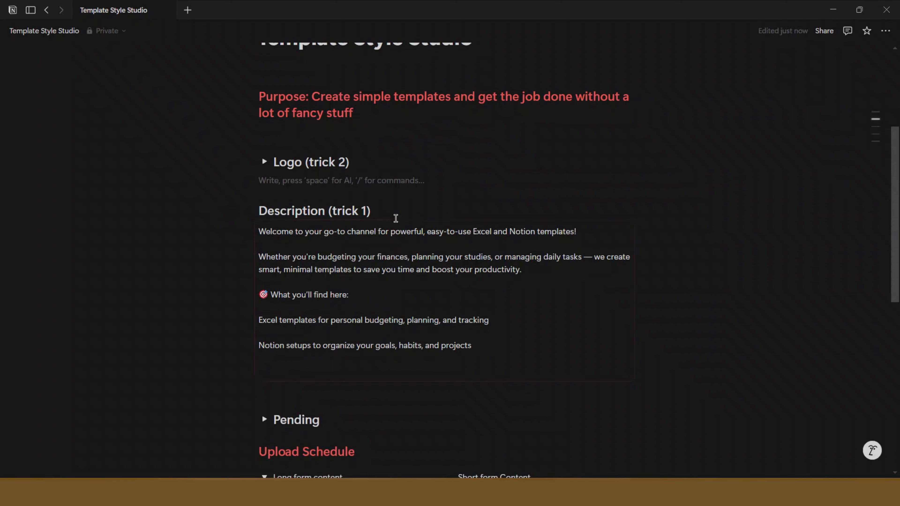
left_click(413, 221)
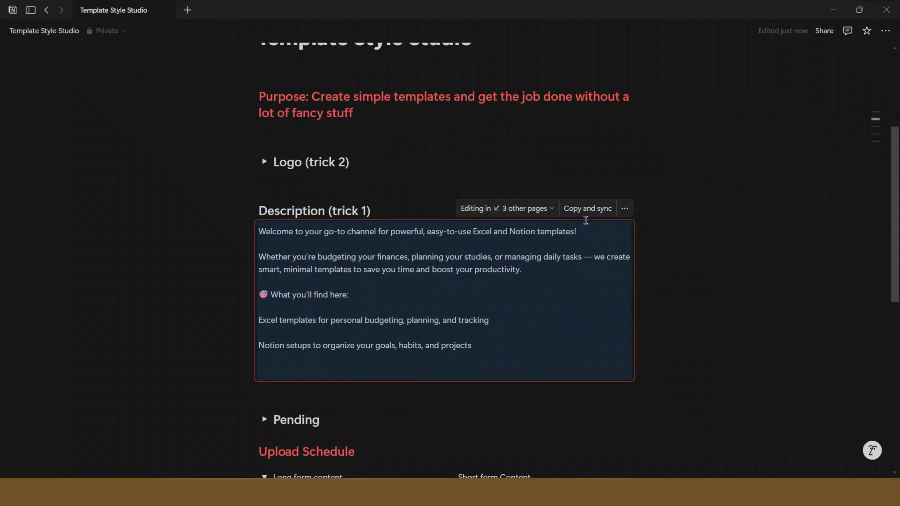
left_click(590, 213)
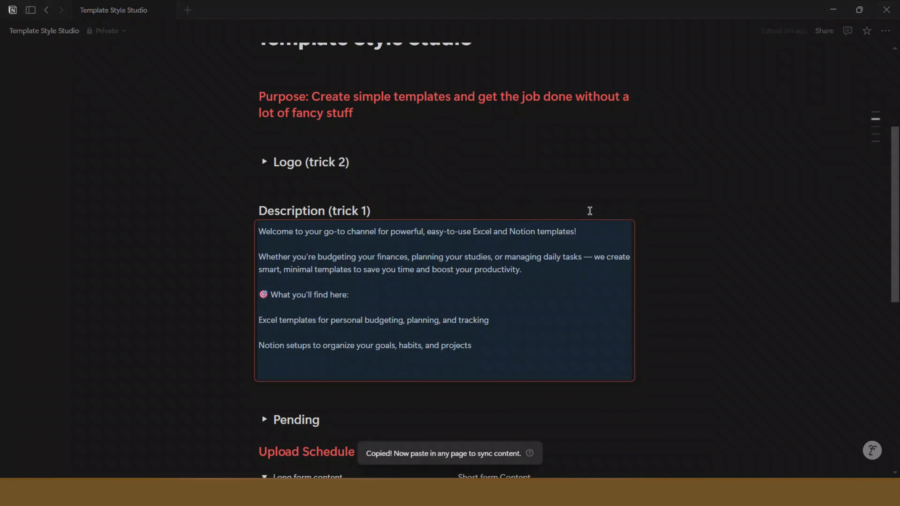
scroll(589, 210, "down", 10)
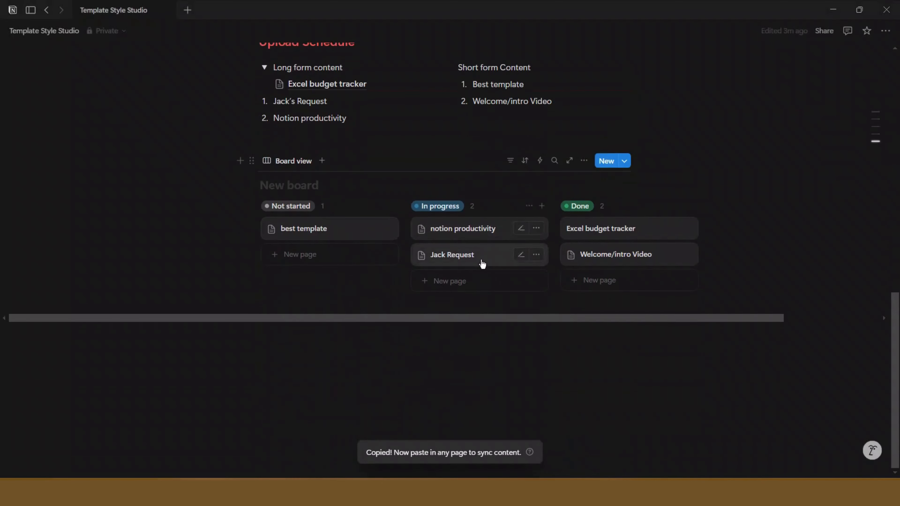
left_click(606, 232)
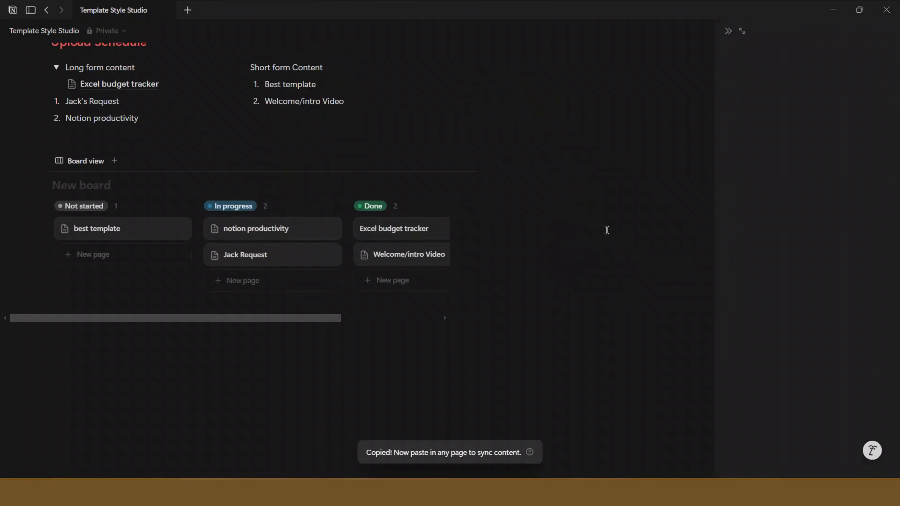
left_click(568, 223)
right_click(569, 224)
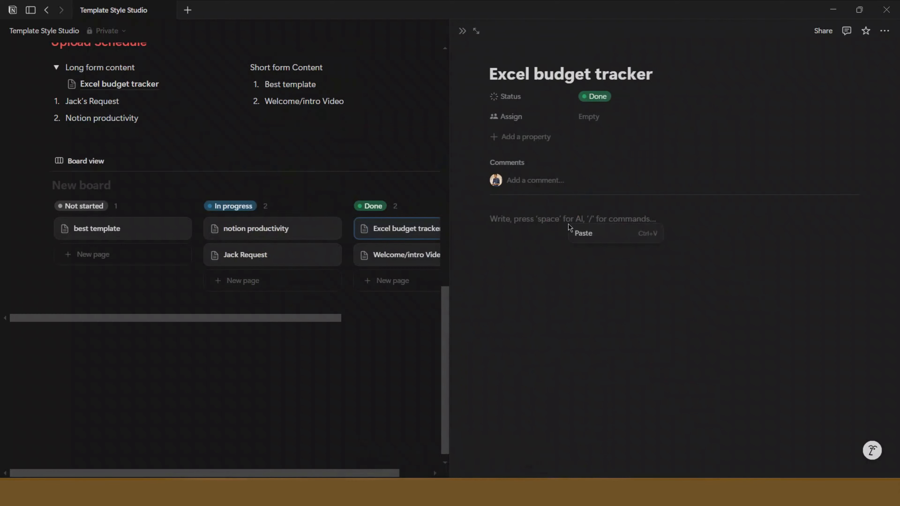
left_click(578, 232)
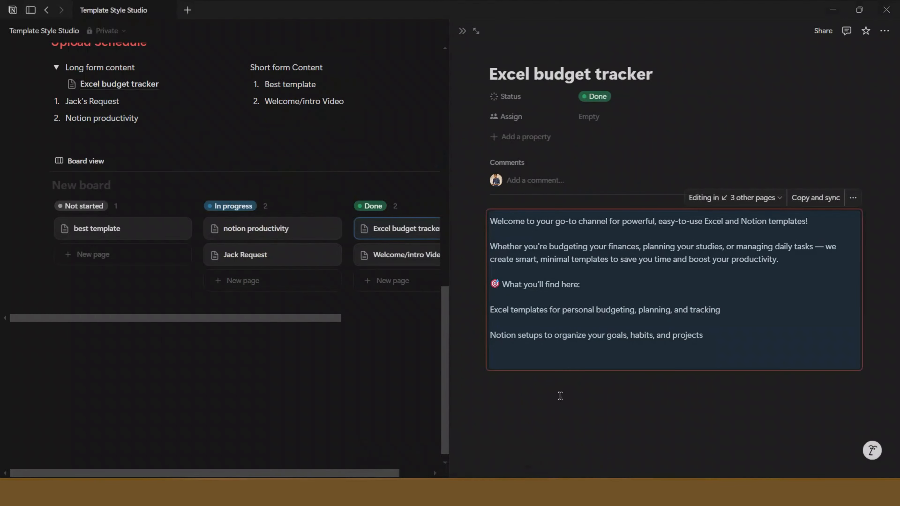
left_click(561, 394)
Step: Delete "and projects" from the last line of the synced text, and check the Description section on the main page
left_click(710, 339)
left_click_drag(710, 339, 659, 339)
key("BackSpace")
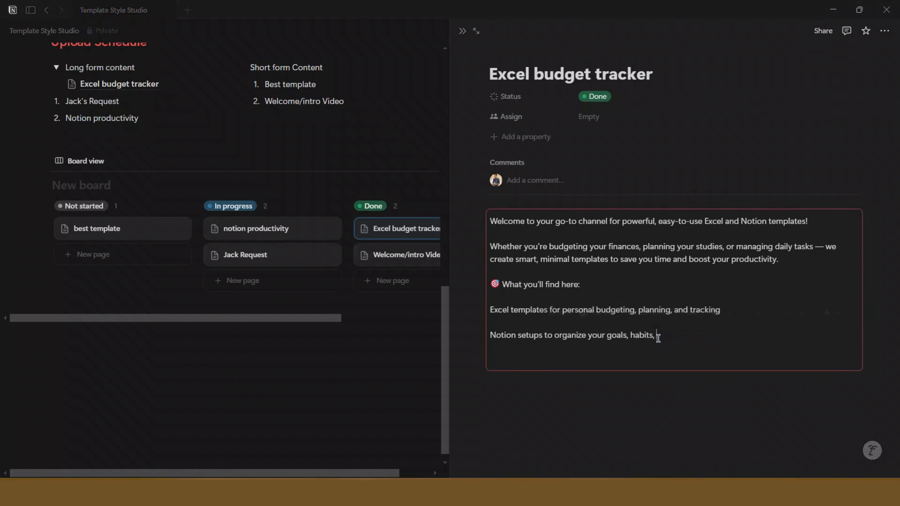
left_click(324, 400)
scroll(314, 298, "up", 10)
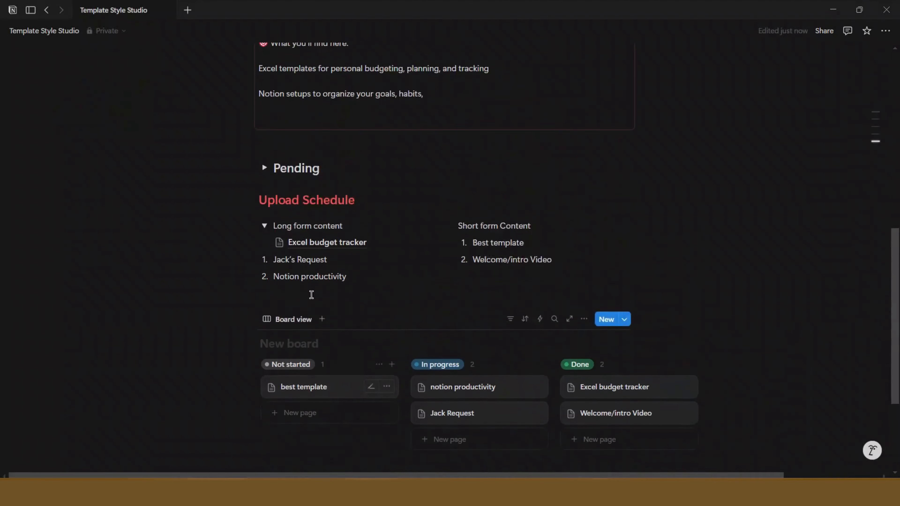
scroll(372, 343, "up", 5)
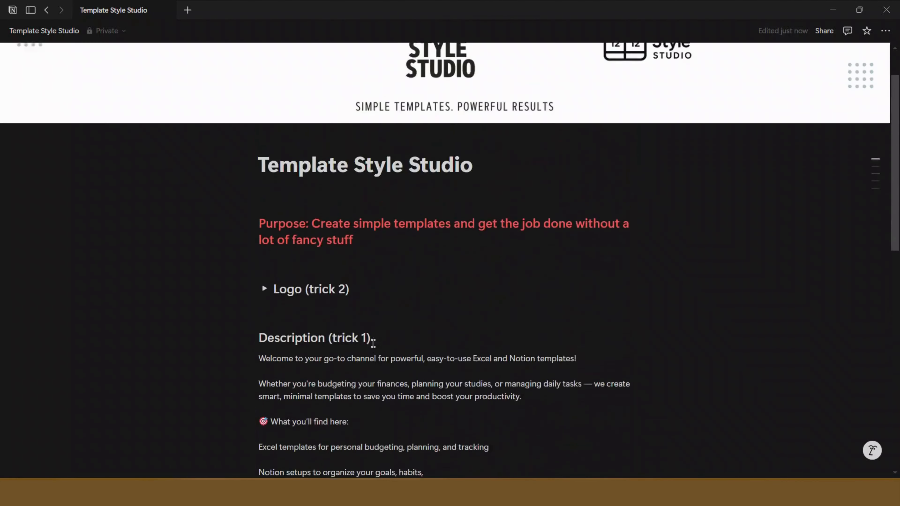
Step: Insert a new synced block on the empty line beneath the board
scroll(372, 343, "down", 15)
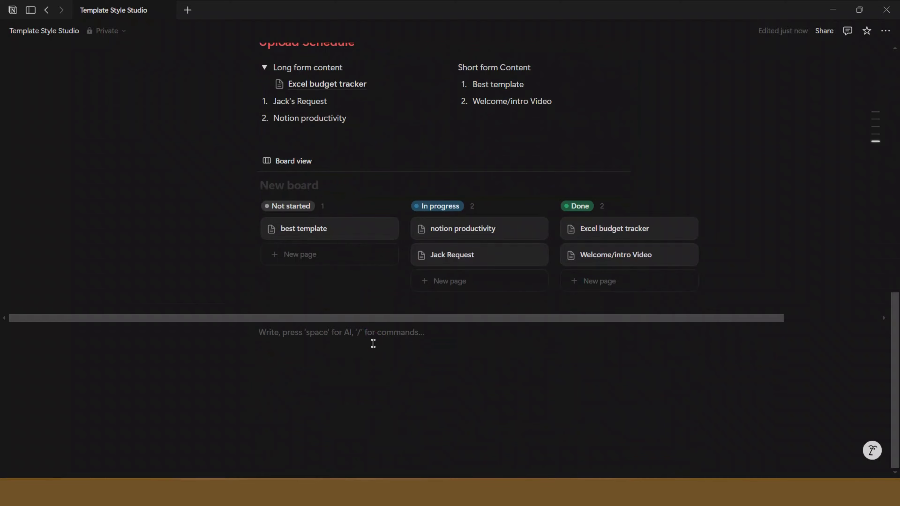
type("/")
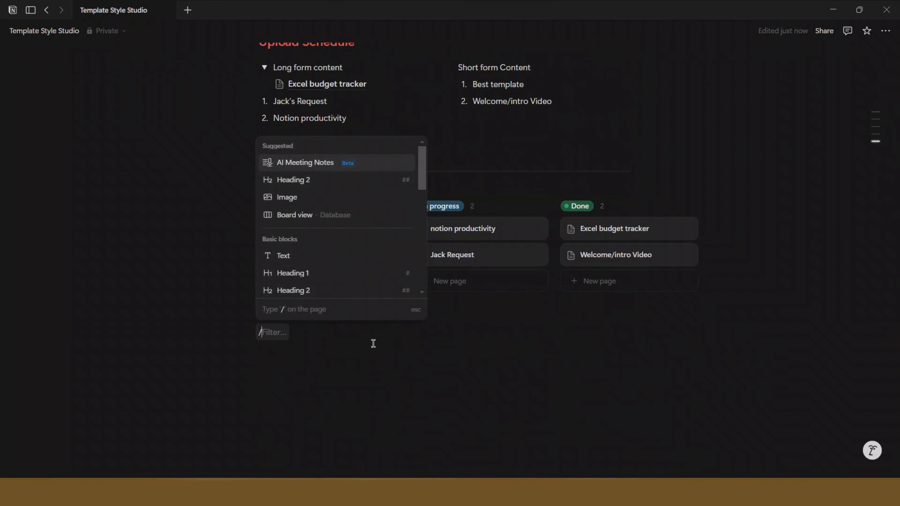
type("syn")
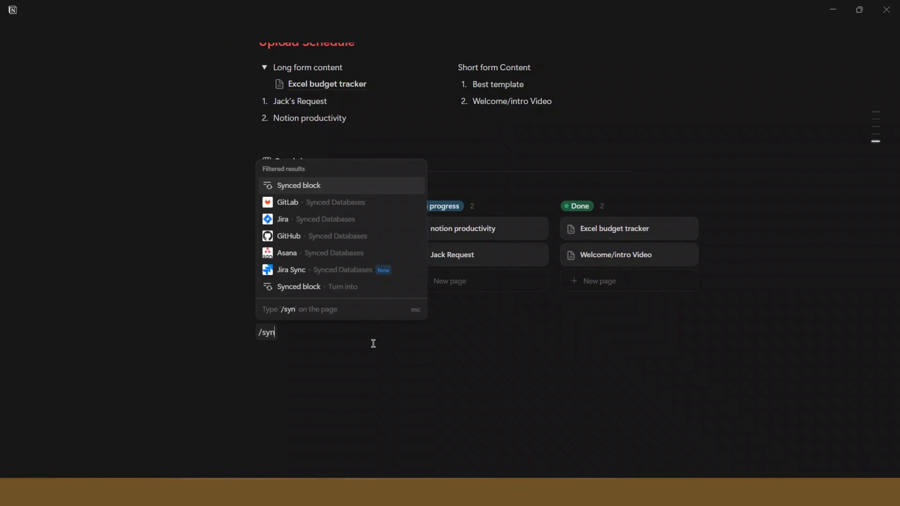
left_click(316, 187)
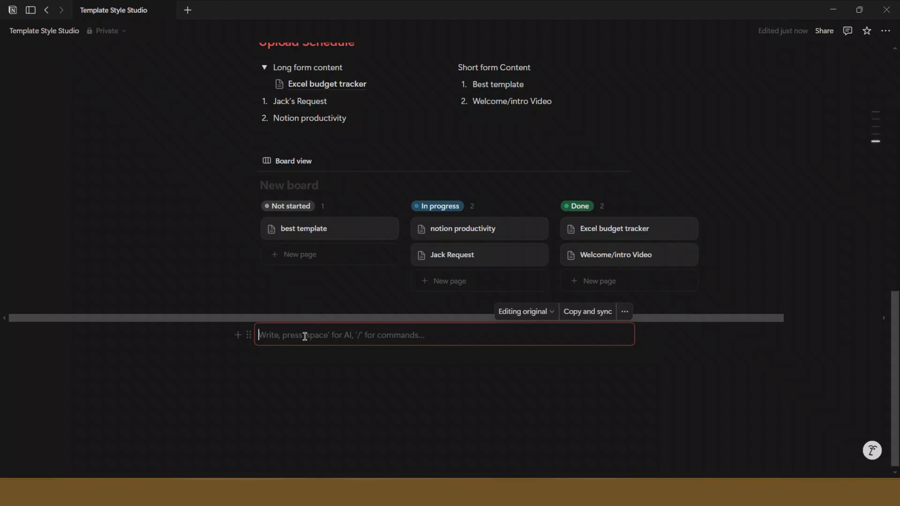
Step: Fill the new synced block beneath the board with the Description text, and copy that block for syncing
scroll(304, 336, "up", 3)
scroll(304, 336, "up", 12)
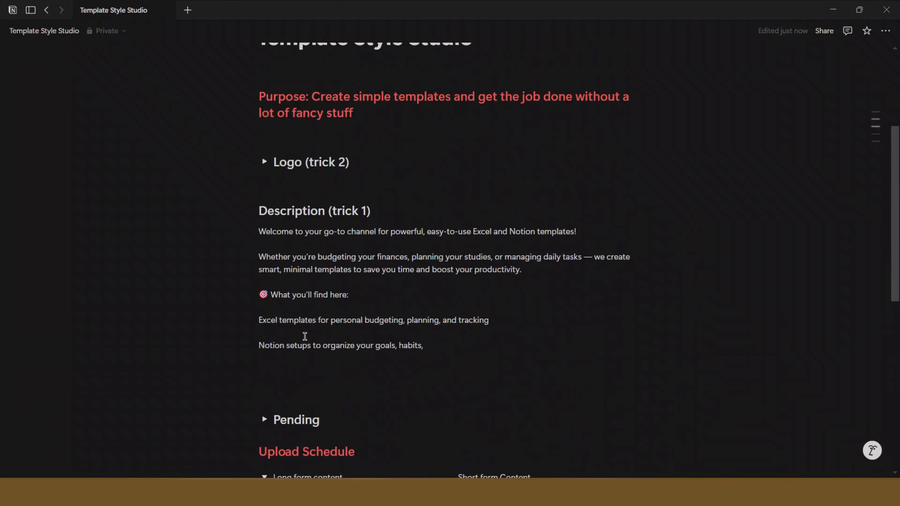
scroll(304, 336, "down", 4)
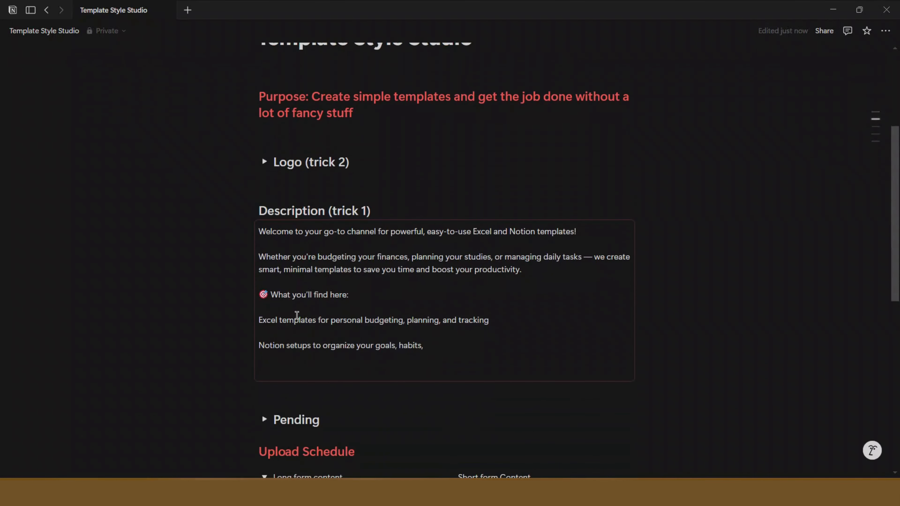
left_click_drag(258, 231, 425, 348)
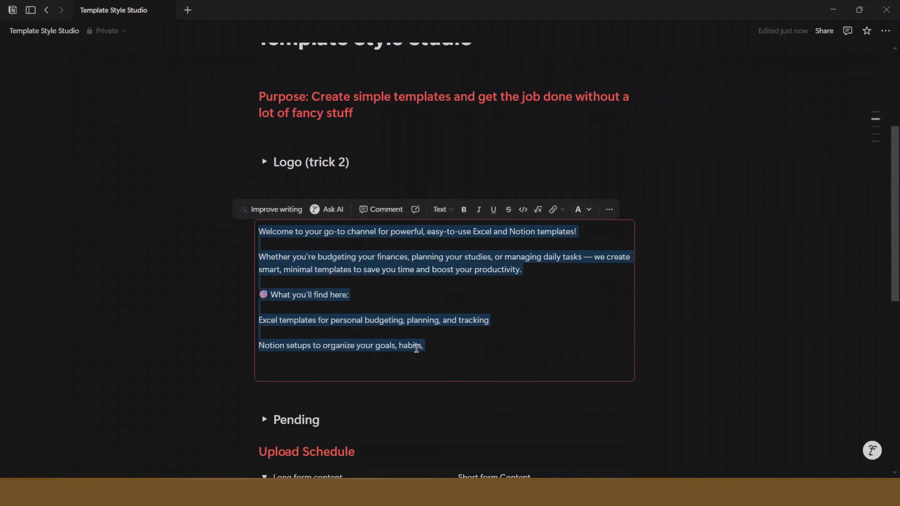
key("ctrl+c")
scroll(417, 349, "down", 10)
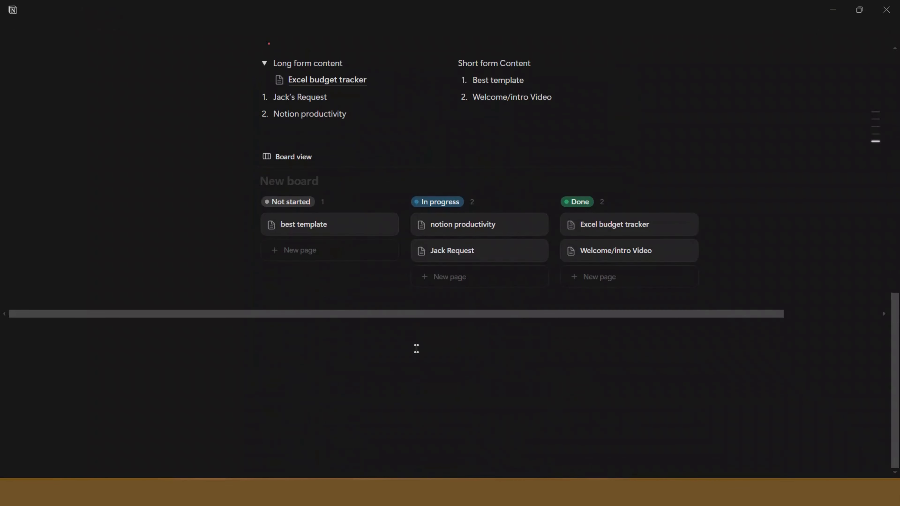
left_click(319, 335)
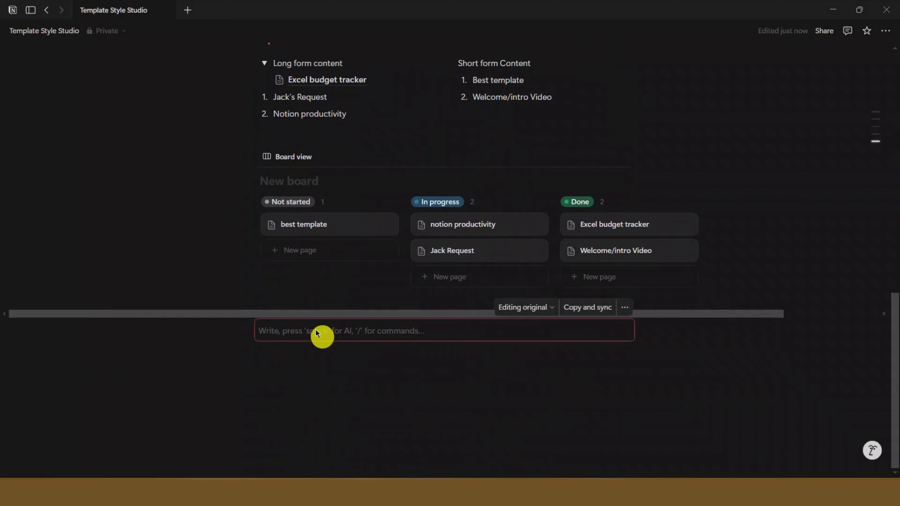
right_click(341, 341)
left_click(349, 343)
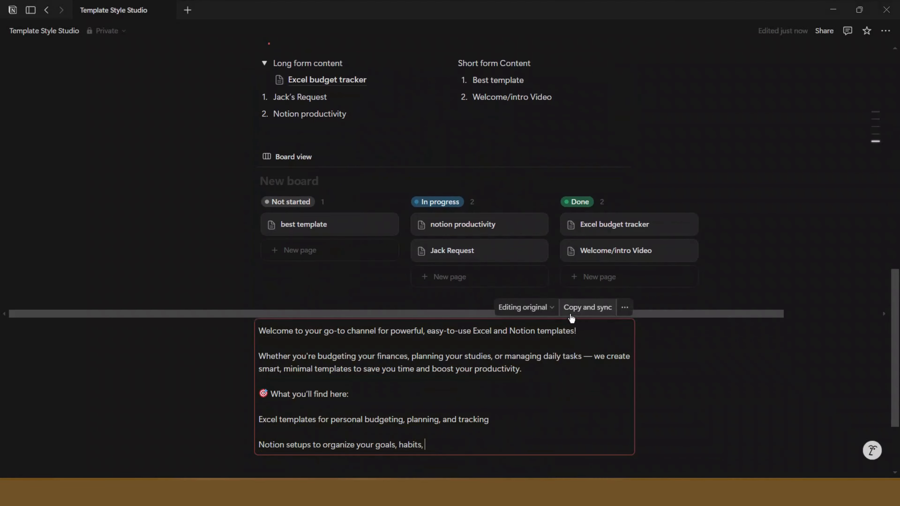
left_click(571, 317)
left_click_drag(703, 352, 464, 310)
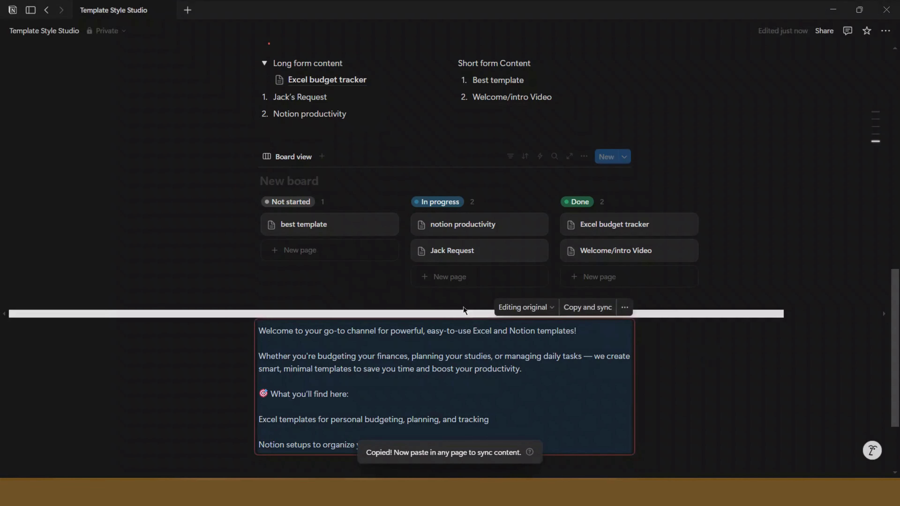
Step: Add a card named "some stuff" to the In progress column of the board
left_click(454, 282)
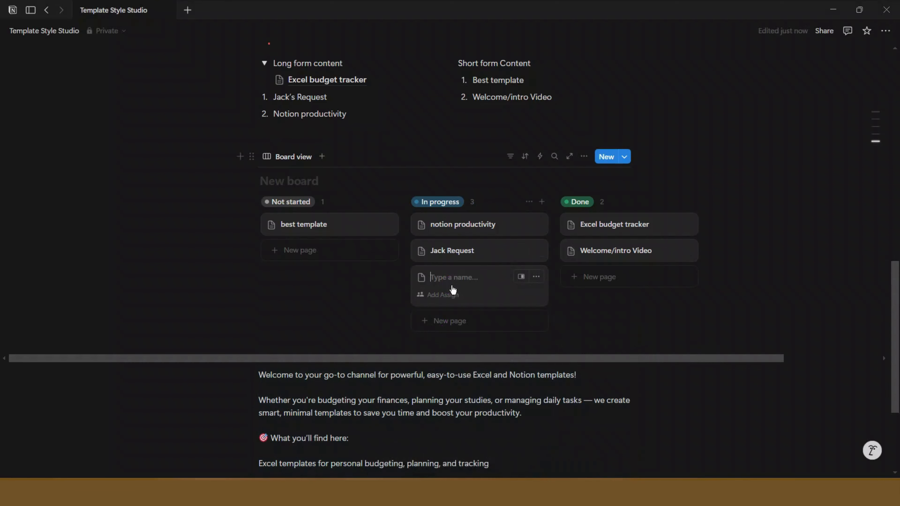
type("notio")
key("BackSpace")
key("BackSpace")
key("BackSpace")
key("BackSpace")
key("BackSpace")
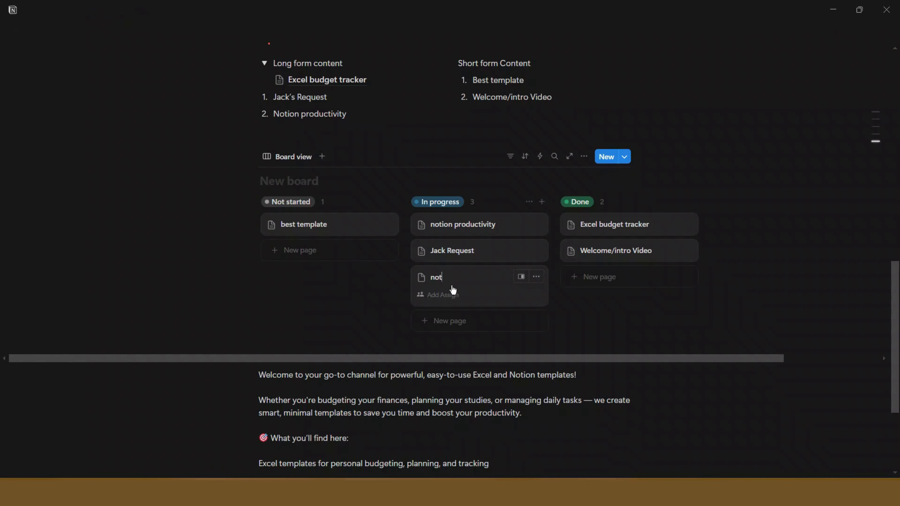
type("some stuff")
left_click(355, 297)
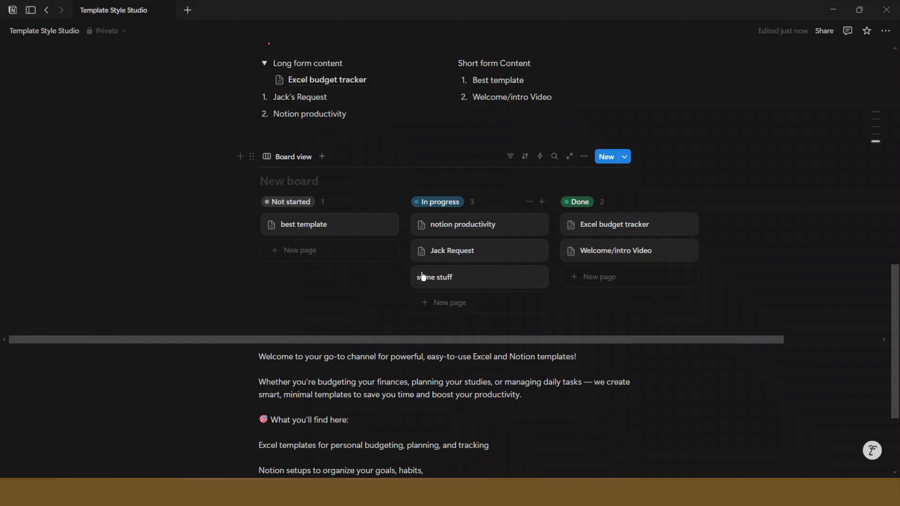
Step: Paste the copied synced block into the body of the "some stuff" page
left_click(459, 281)
left_click(531, 224)
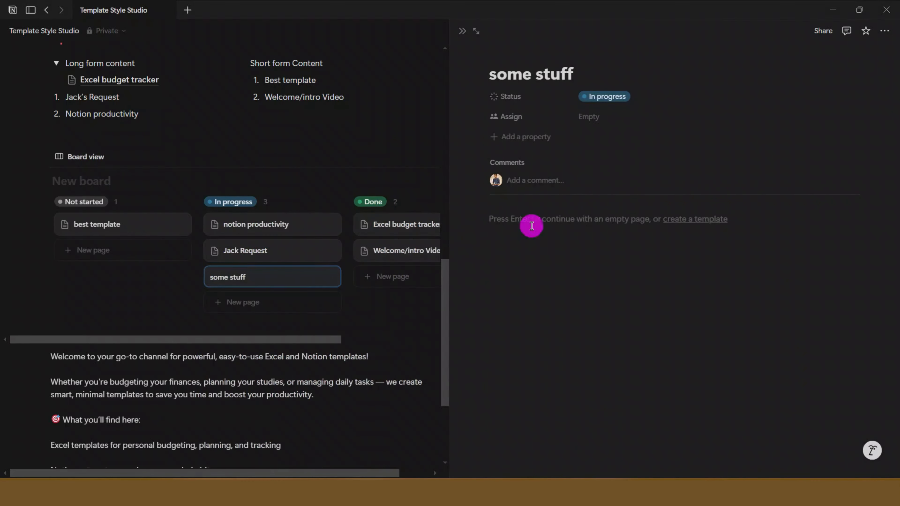
right_click(531, 229)
left_click(556, 243)
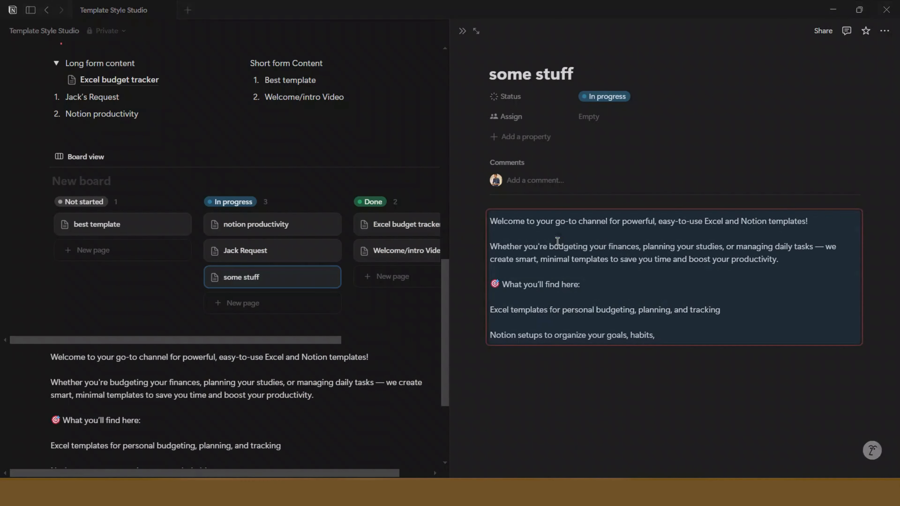
left_click(578, 407)
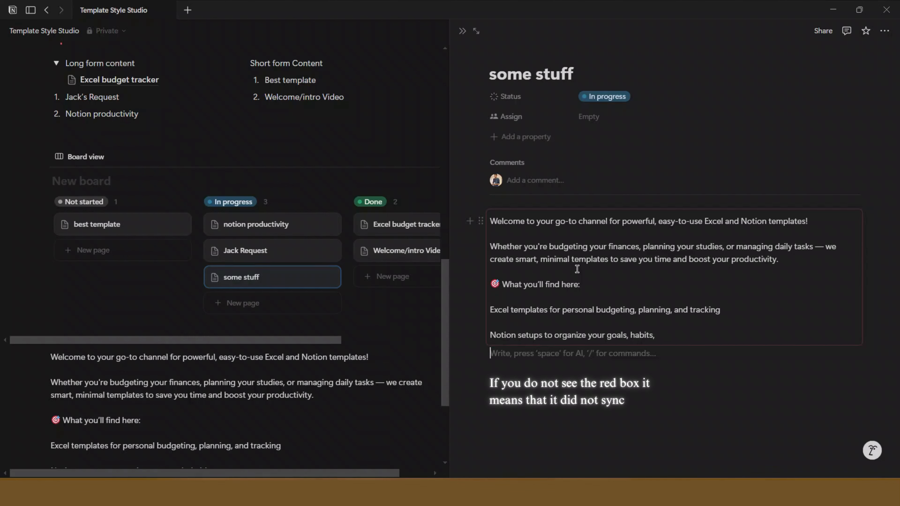
Step: Examine the synced block's border and sync controls in the "some stuff" page, and close the page
left_click(813, 210)
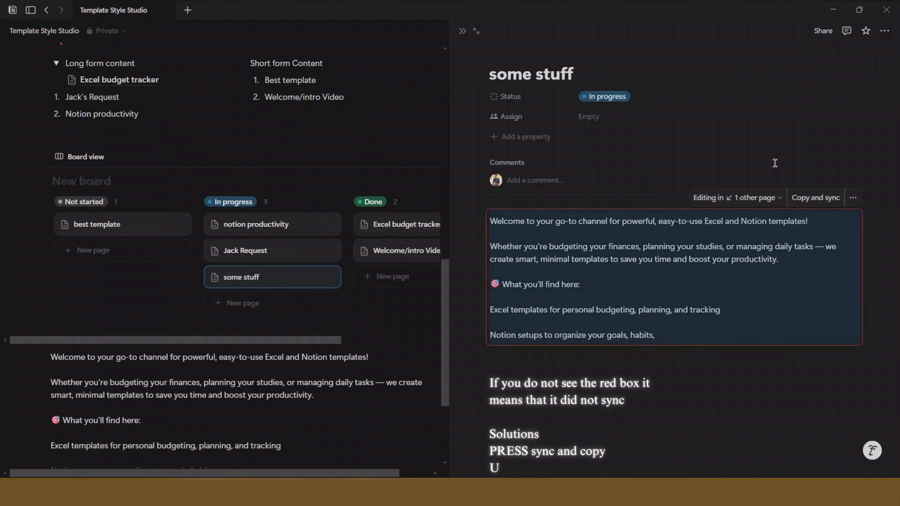
left_click(588, 404)
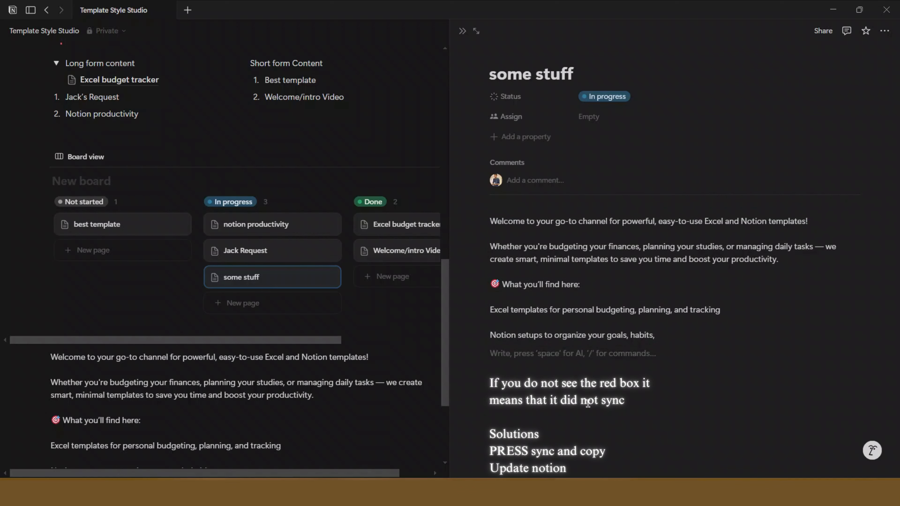
left_click(384, 130)
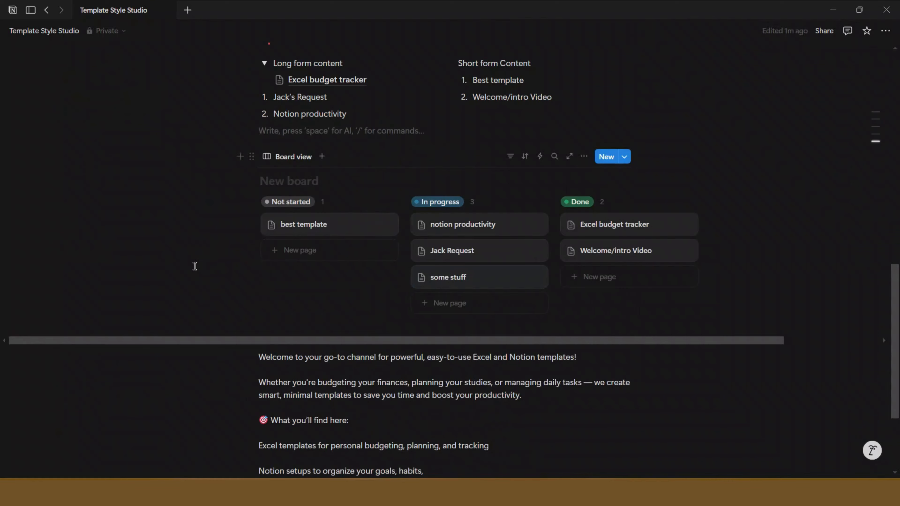
Step: Expand the Logo (trick 2) toggle heading to view the logo image inside, and collapse it again
scroll(194, 266, "up", 6)
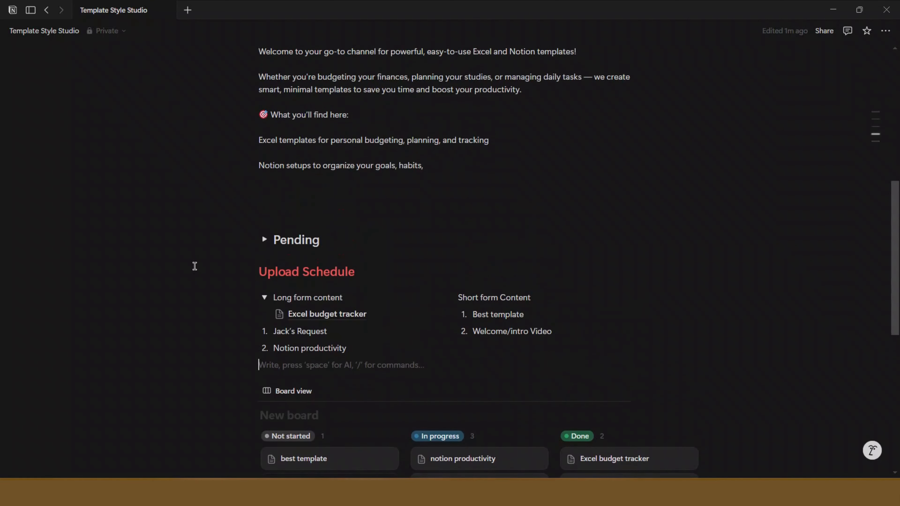
scroll(194, 266, "up", 8)
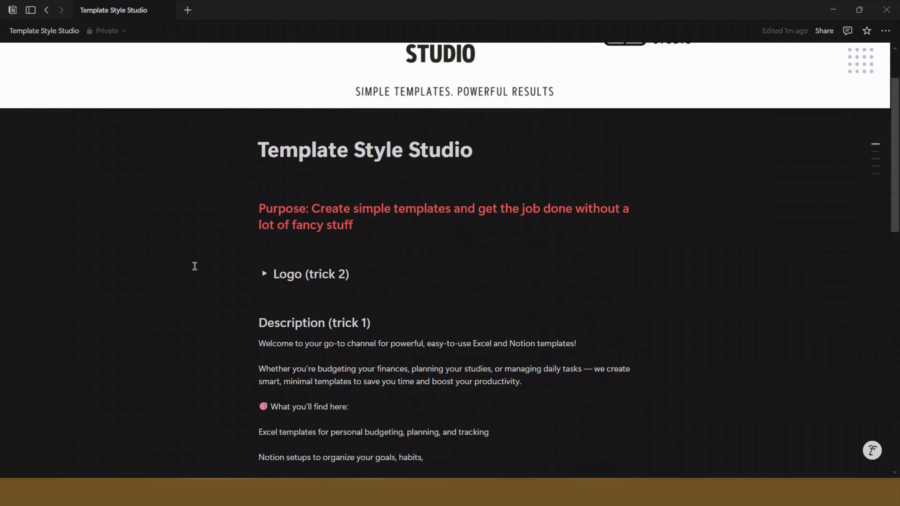
scroll(194, 266, "down", 2)
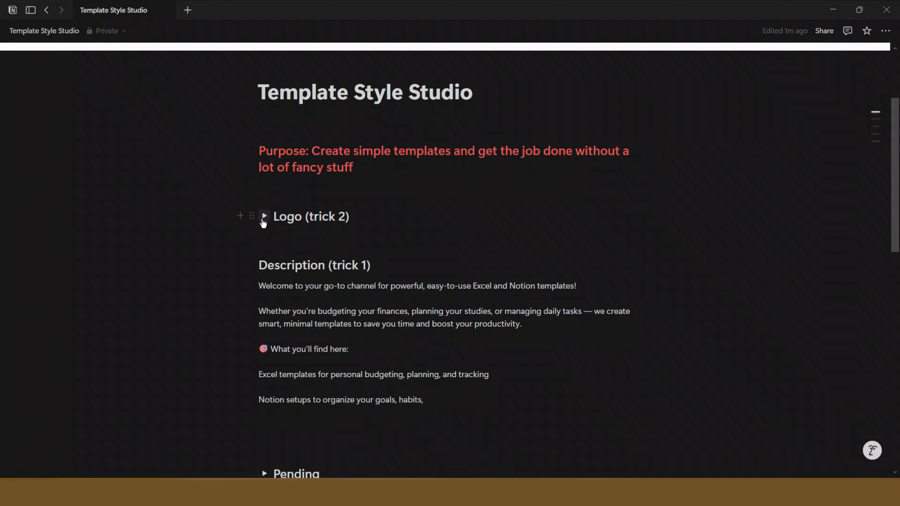
scroll(262, 218, "down", 8)
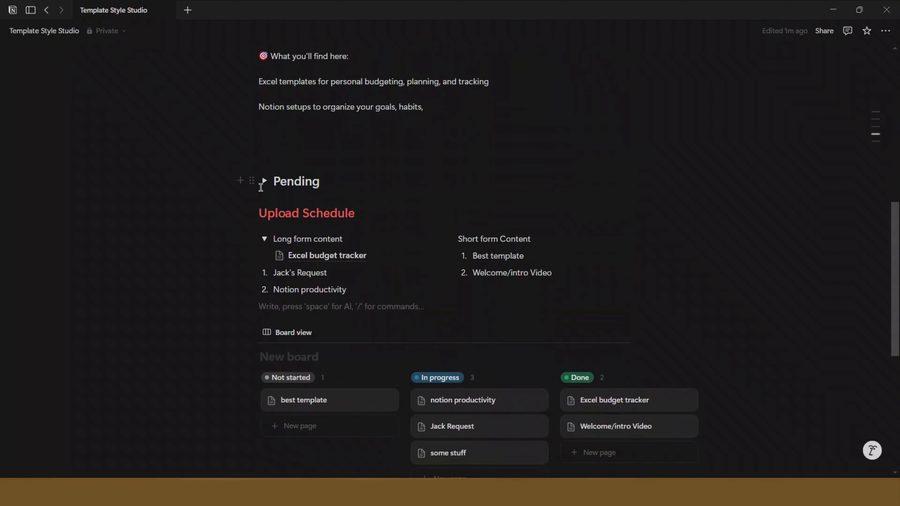
scroll(261, 193, "up", 7)
scroll(261, 187, "up", 4)
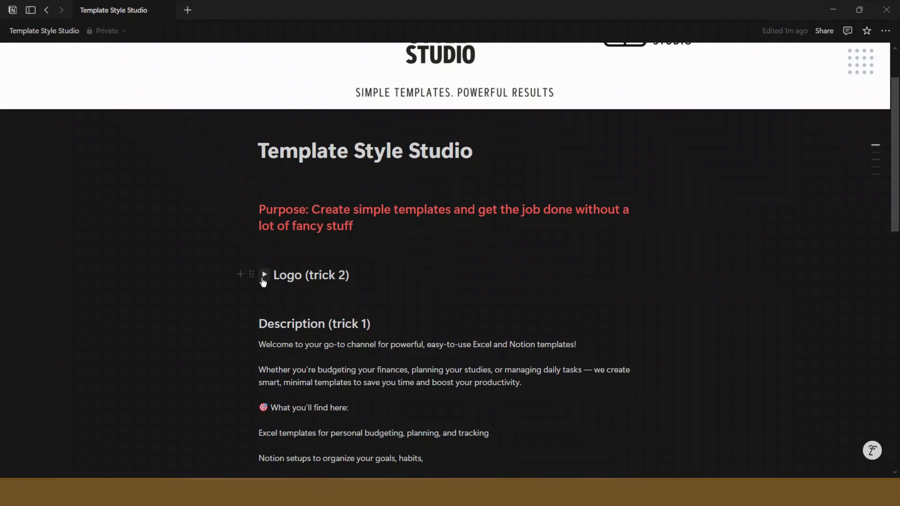
left_click(264, 277)
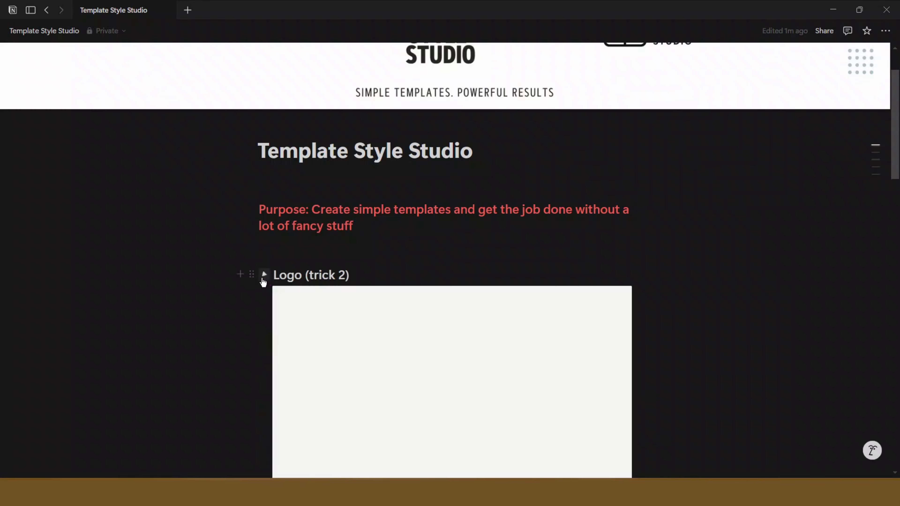
scroll(261, 278, "down", 3)
scroll(261, 278, "down", 3)
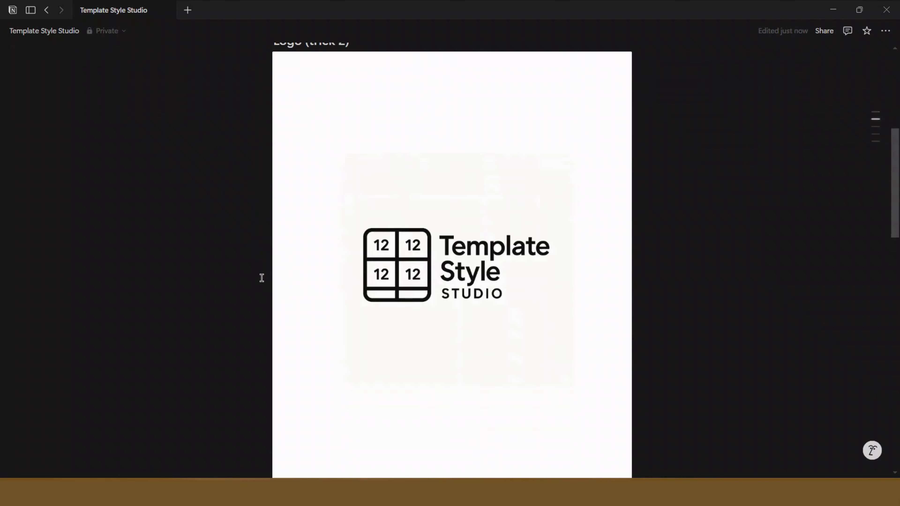
scroll(261, 278, "up", 6)
left_click(263, 280)
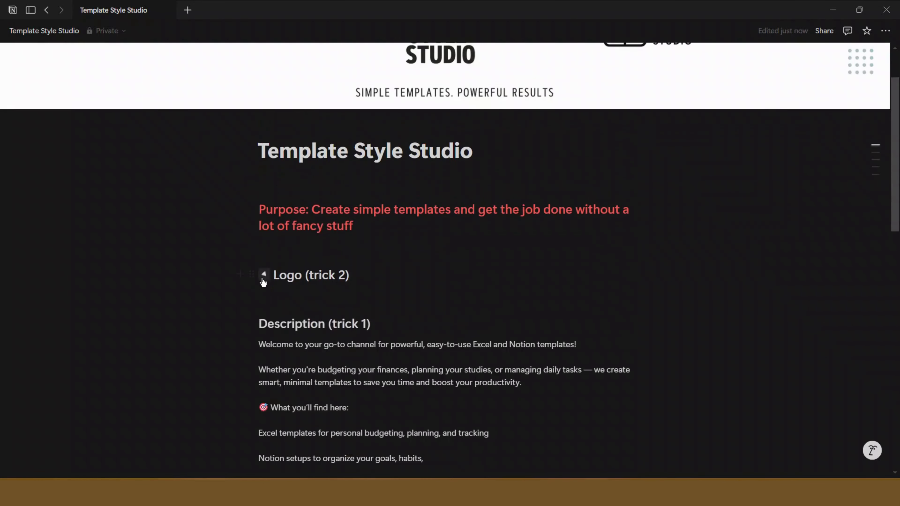
Step: Insert a toggle block on the empty line beneath the Logo (trick 2) heading
left_click(266, 295)
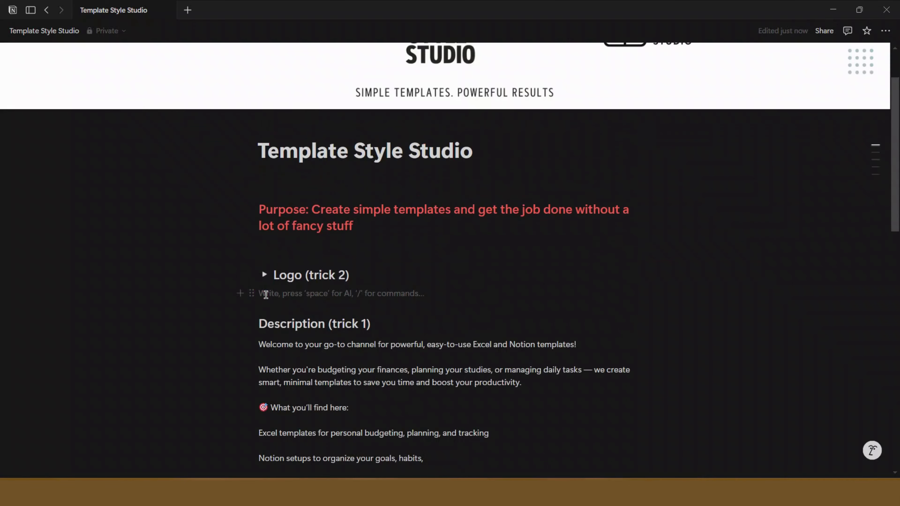
type("/togg")
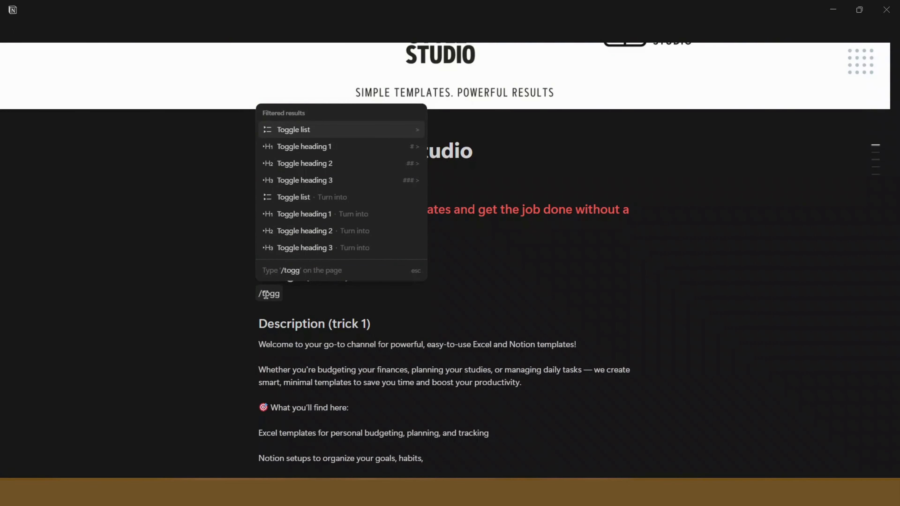